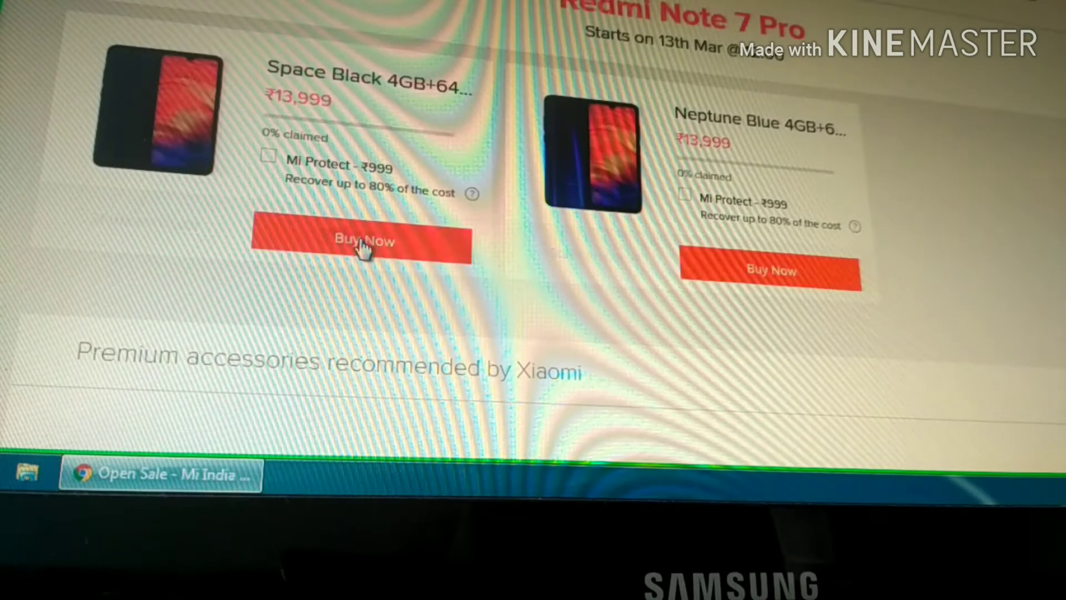
Buy the Space Black 4GB+64GB phone at sale opening, retrying past the server-busy error
{"action": "left_click", "coordinate": [360, 242]}
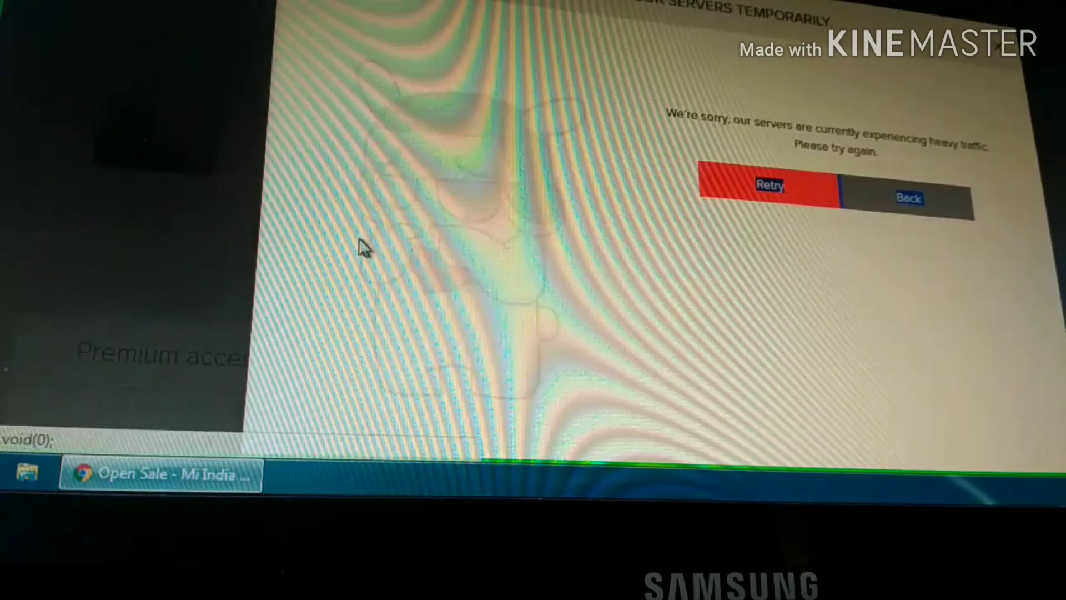
{"action": "left_click", "coordinate": [757, 199]}
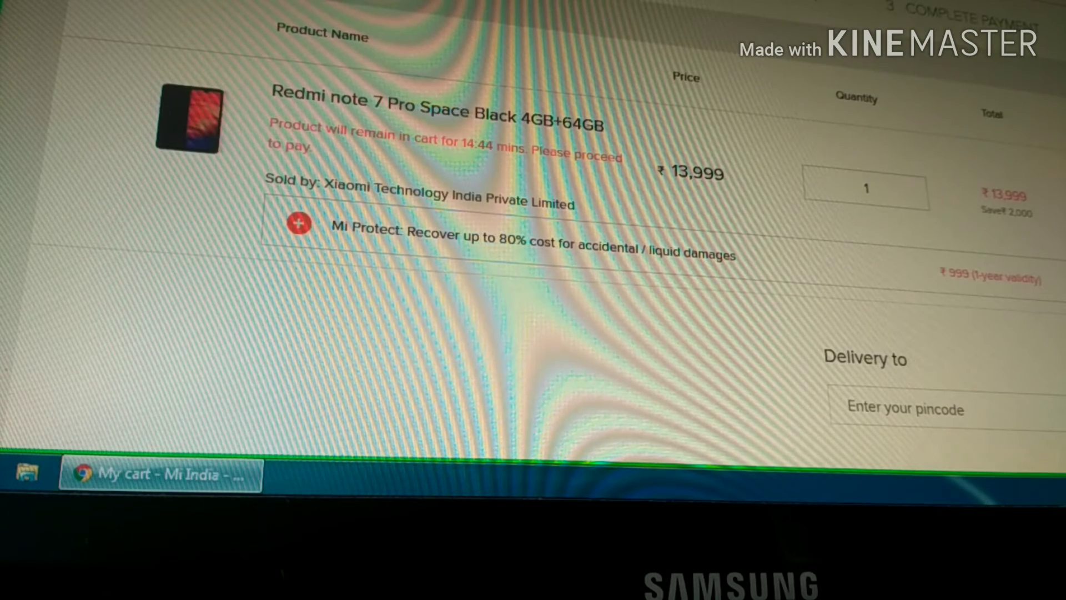
{"action": "scroll", "coordinate": [533, 250], "scroll_direction": "down", "scroll_amount": 5}
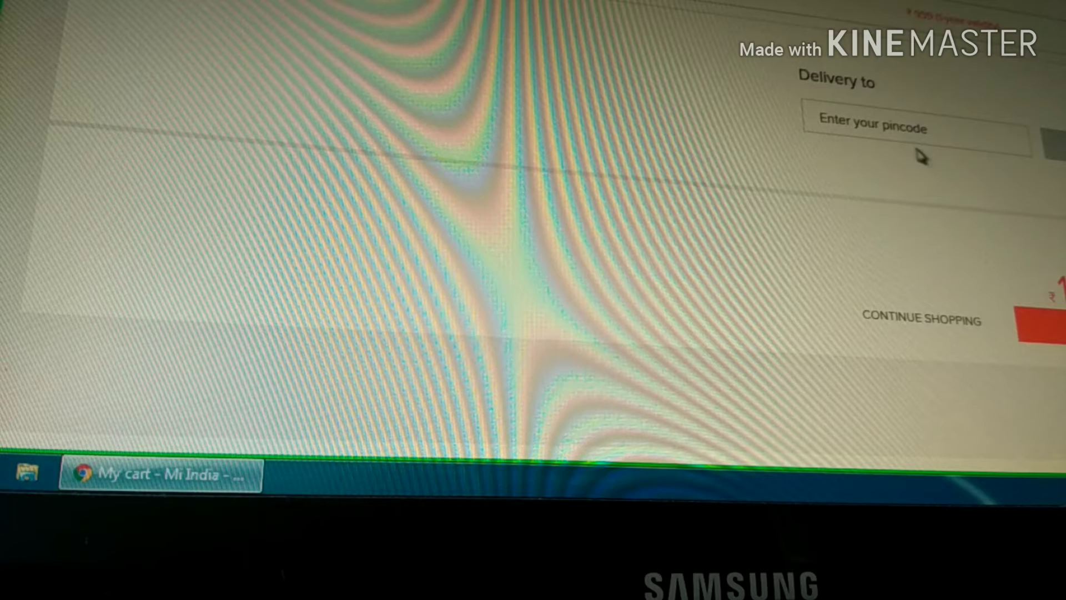
Start entering a delivery pincode in the cart's Delivery to field
{"action": "left_click", "coordinate": [875, 134]}
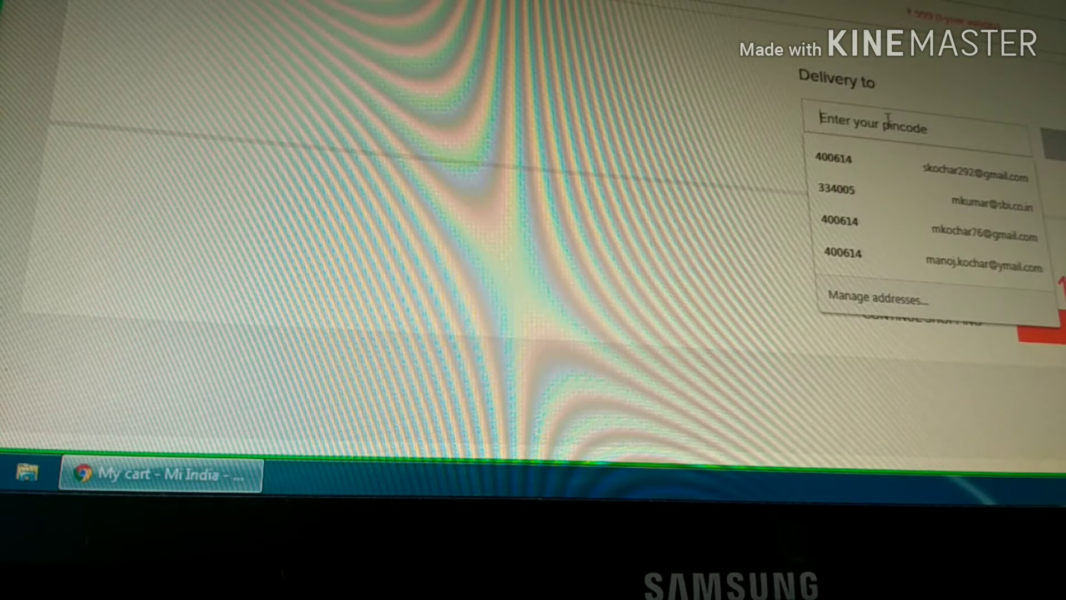